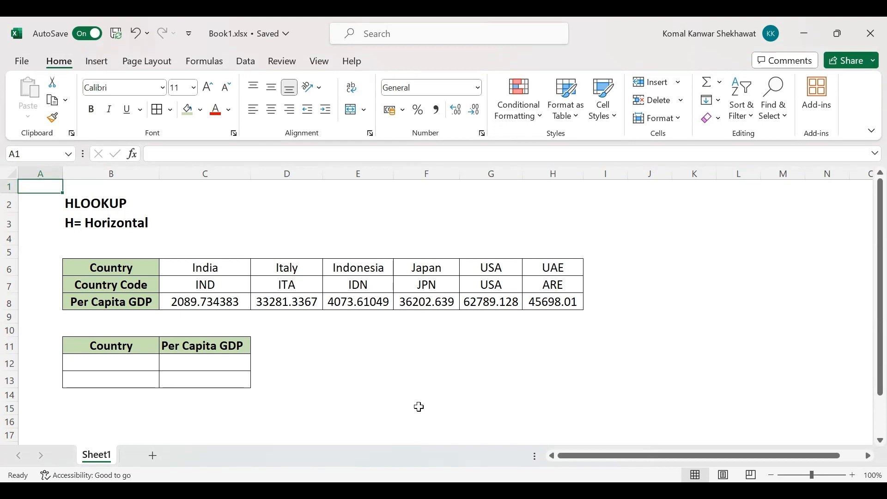
# Examine the Country, Country Code and Per Capita GDP row headers of the source table in B6:B8
pyautogui.click(97, 271)
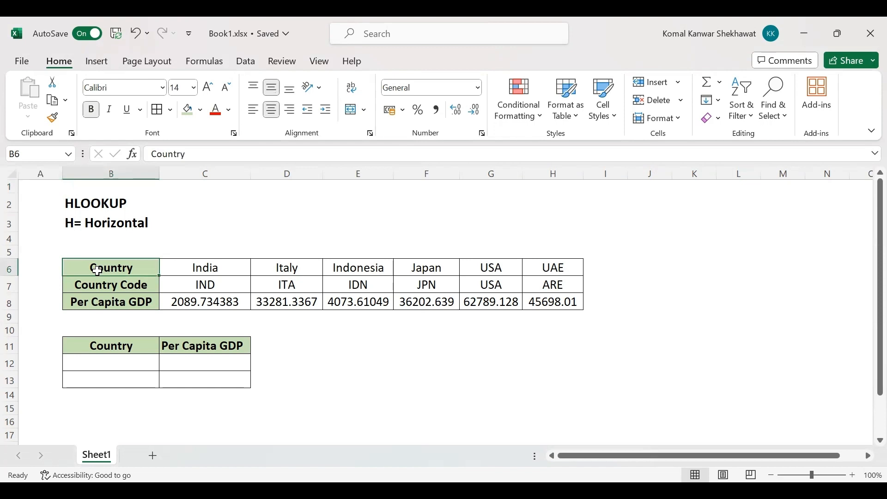
pyautogui.press('Down')
pyautogui.press('Down')
pyautogui.press('Down')
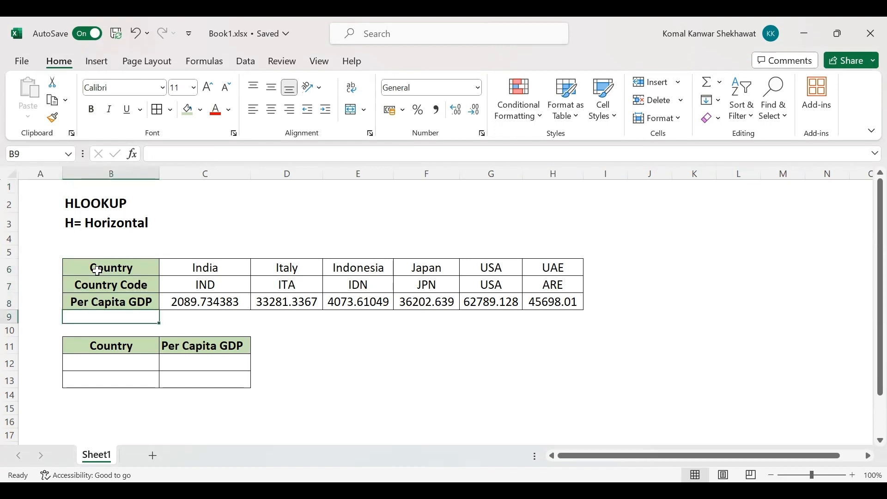
pyautogui.press('Up')
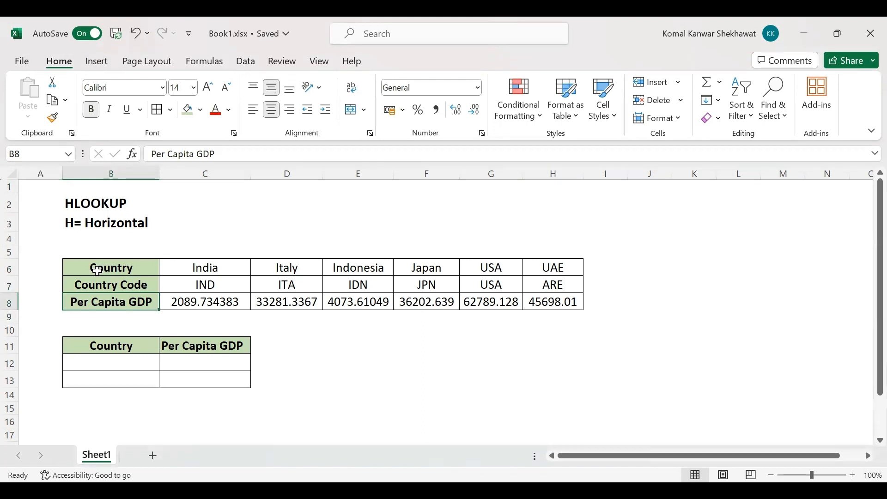
pyautogui.click(97, 271)
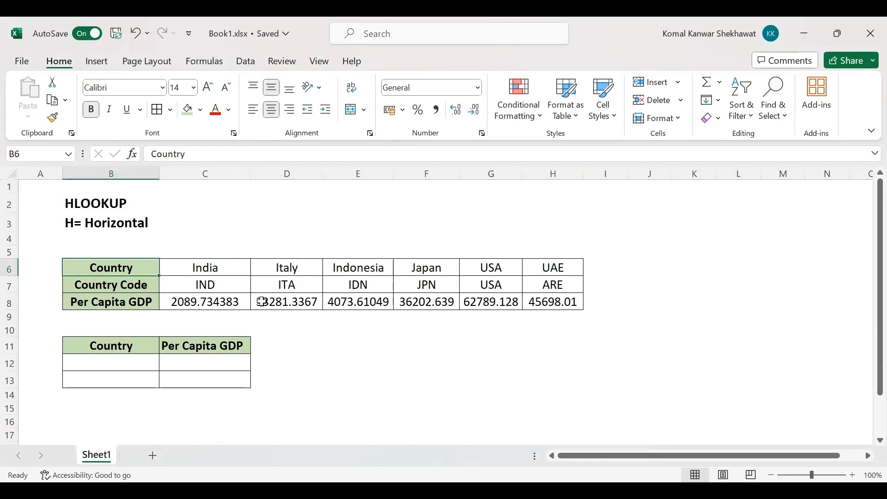
pyautogui.click(136, 288)
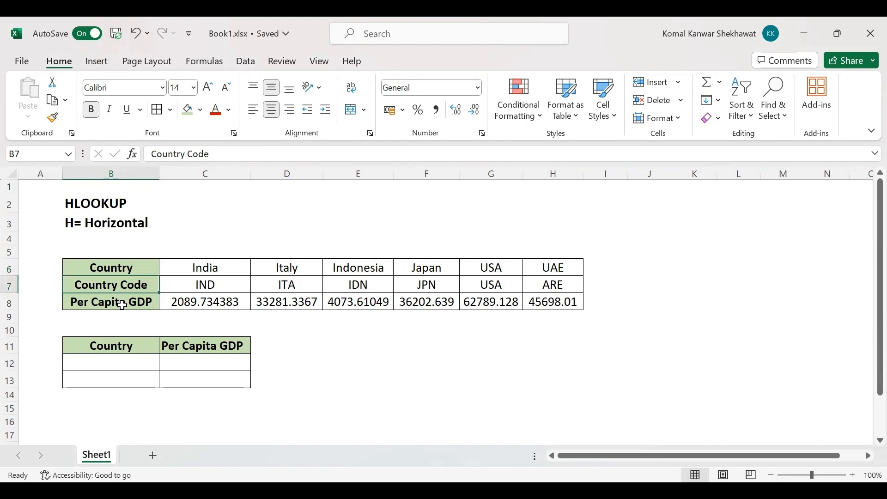
pyautogui.click(122, 304)
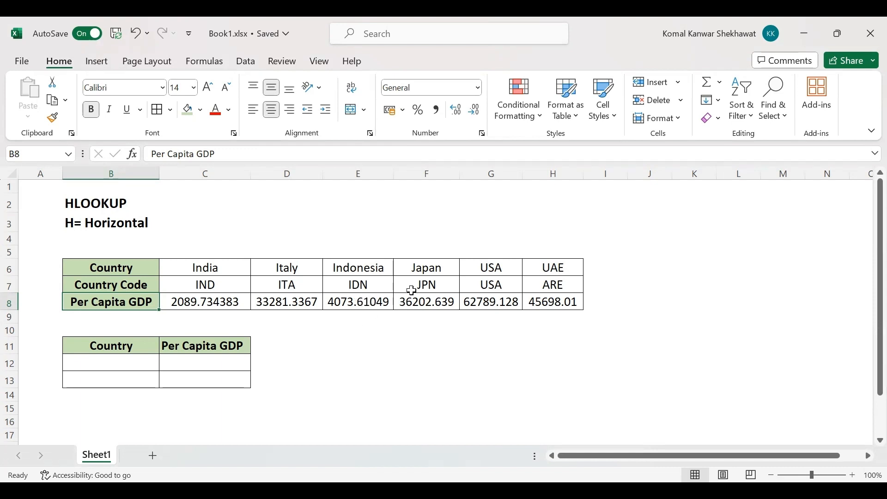
# Copy the country Japan from the source table into cell B12 of the lookup table
pyautogui.click(424, 269)
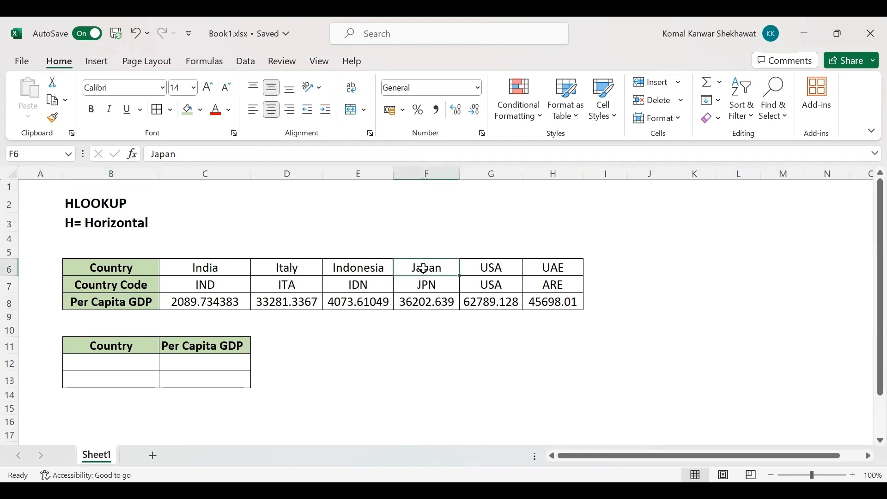
pyautogui.hotkey('ctrl', 'c')
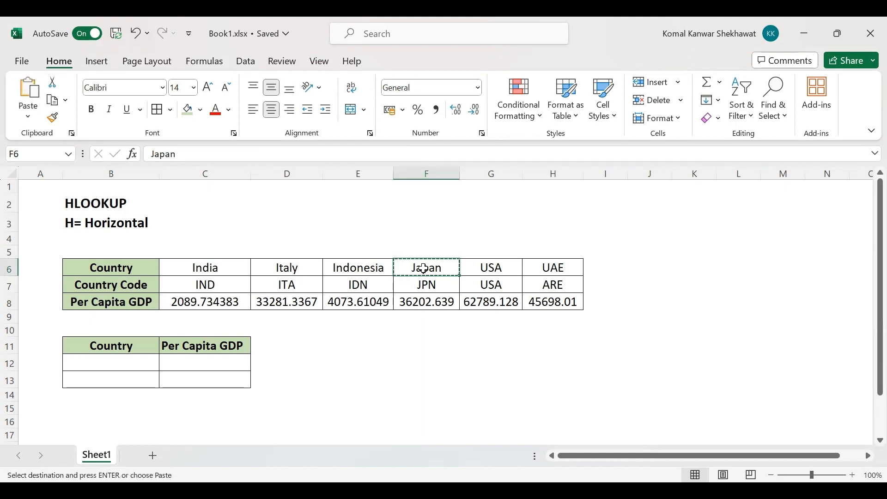
pyautogui.click(127, 364)
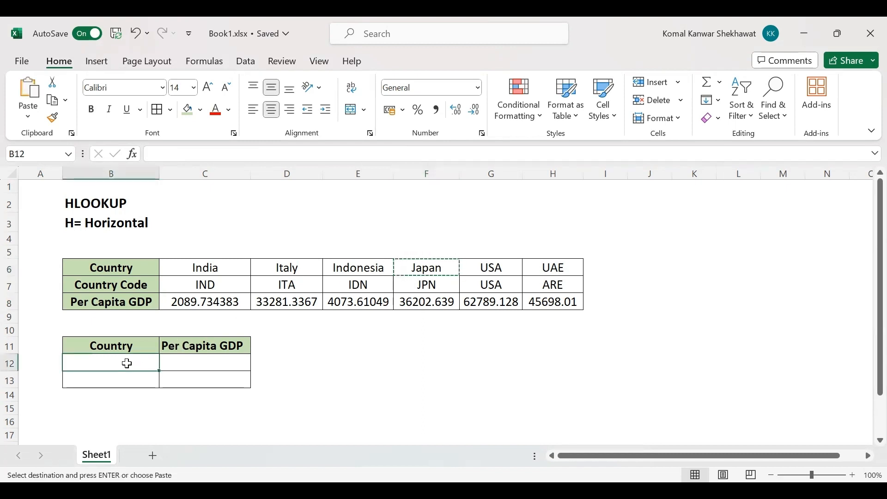
pyautogui.hotkey('ctrl', 'v')
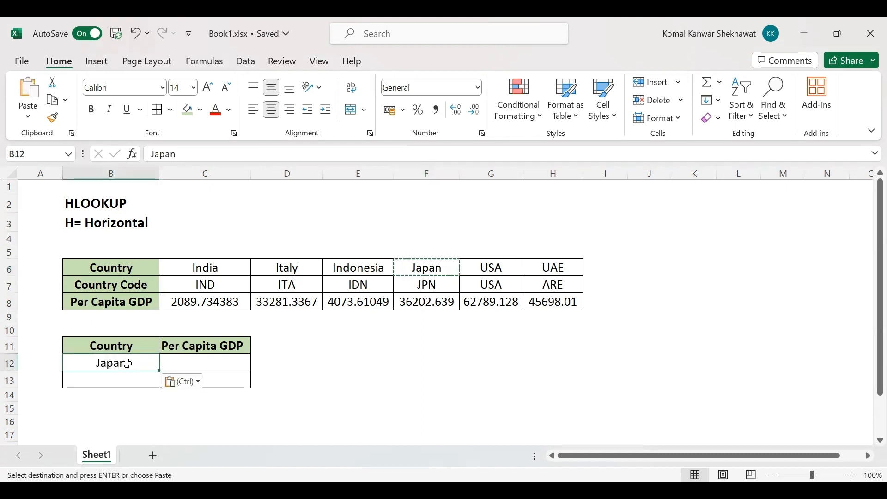
# Begin an HLOOKUP formula in C12 under Per Capita GDP, with B12 as the lookup value
pyautogui.click(195, 366)
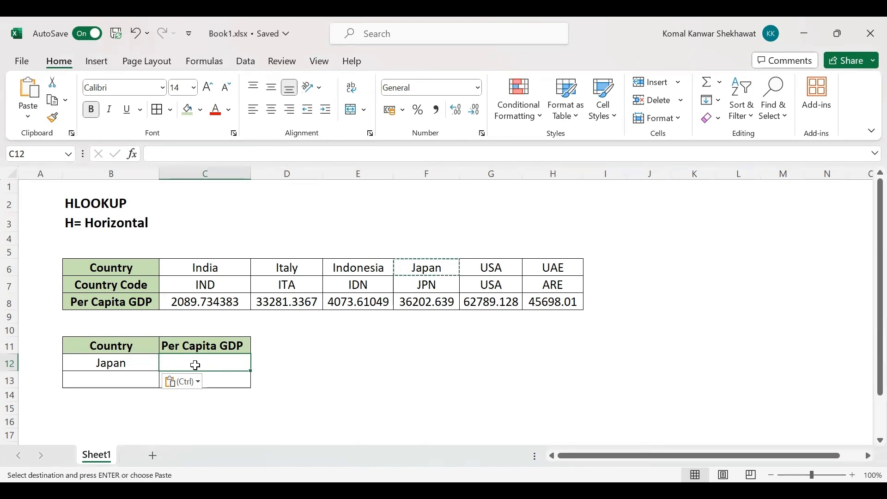
pyautogui.write('=')
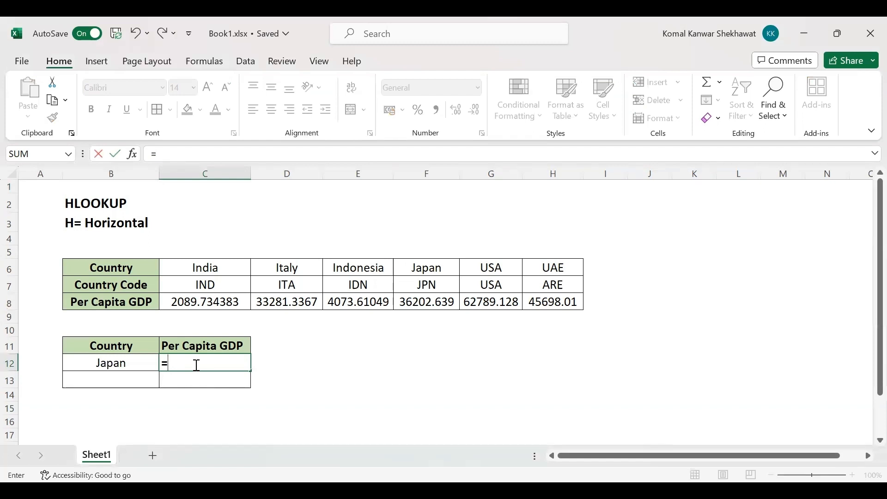
pyautogui.write('h')
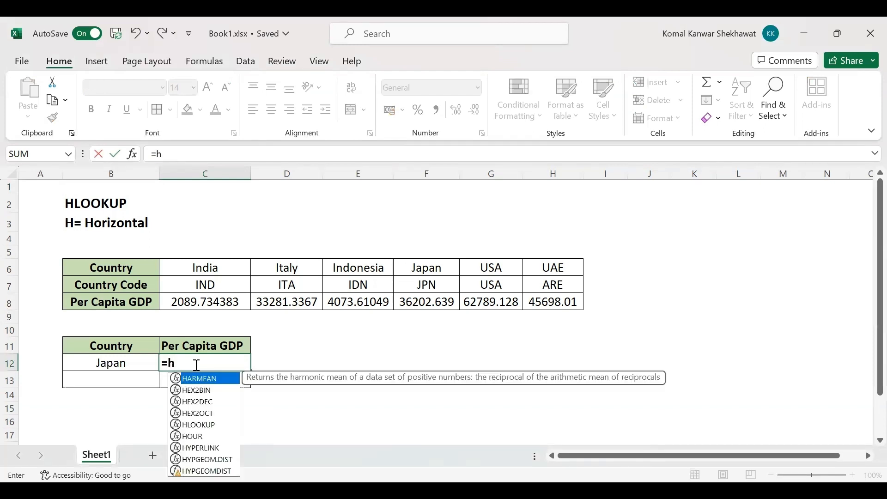
pyautogui.write('look')
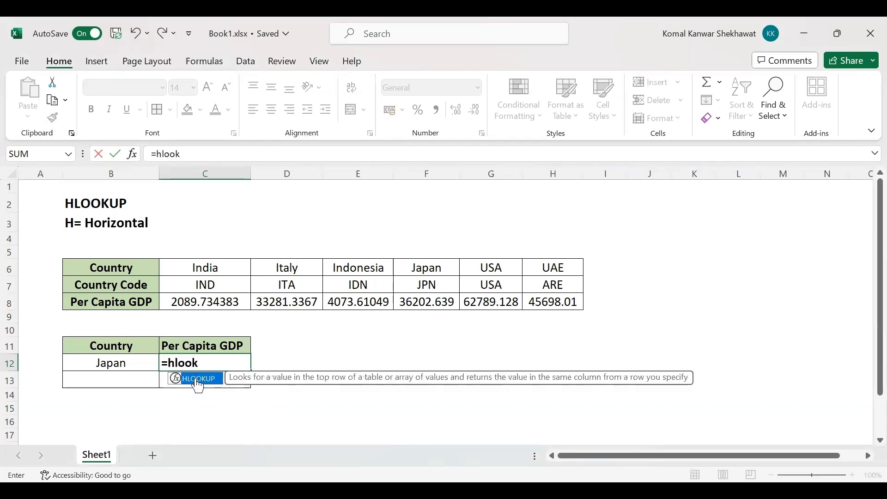
pyautogui.doubleClick(198, 382)
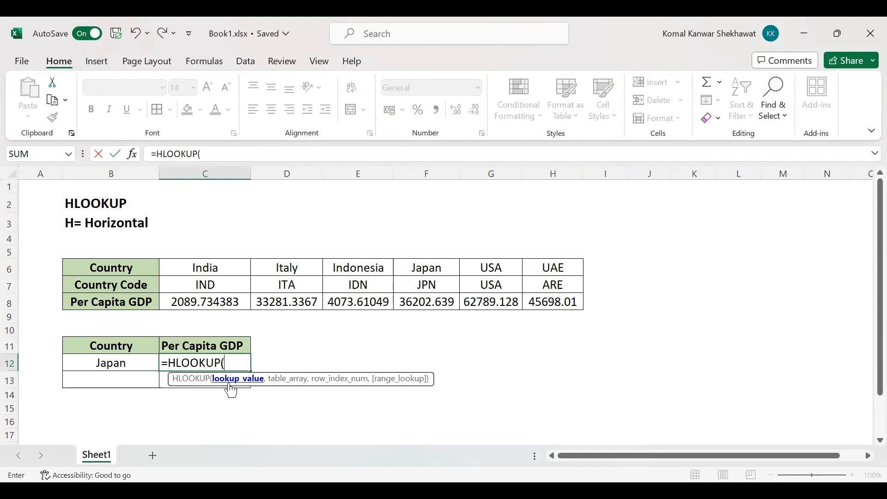
pyautogui.click(114, 364)
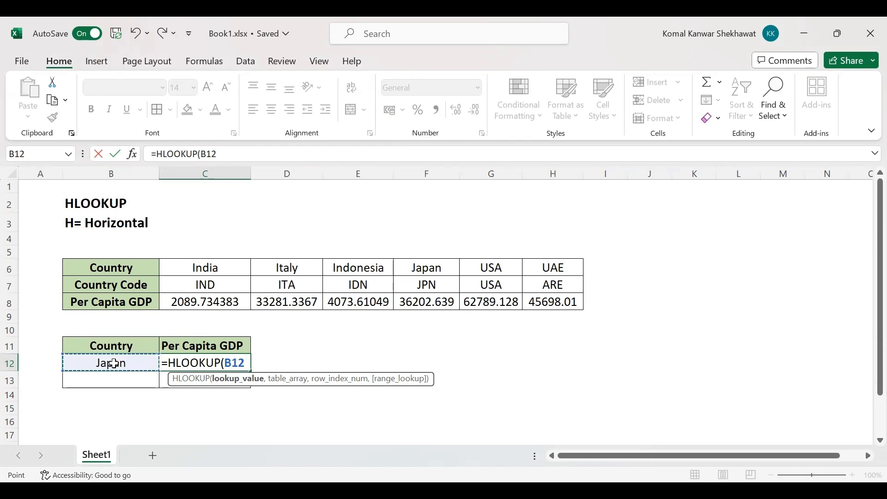
pyautogui.write(',')
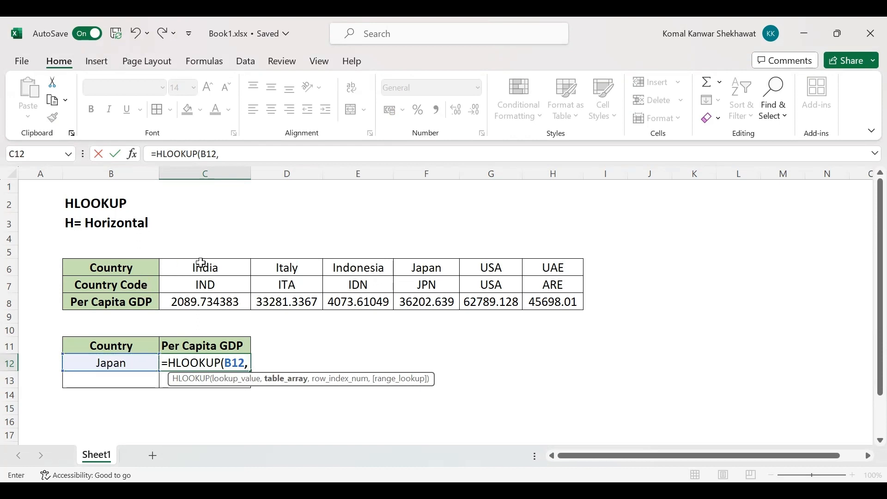
# Complete the C12 formula with table array C6:H8, row index 3 and range lookup 0, and compare its result with Japan's GDP in F8
pyautogui.moveTo(201, 263); pyautogui.dragTo(562, 305)
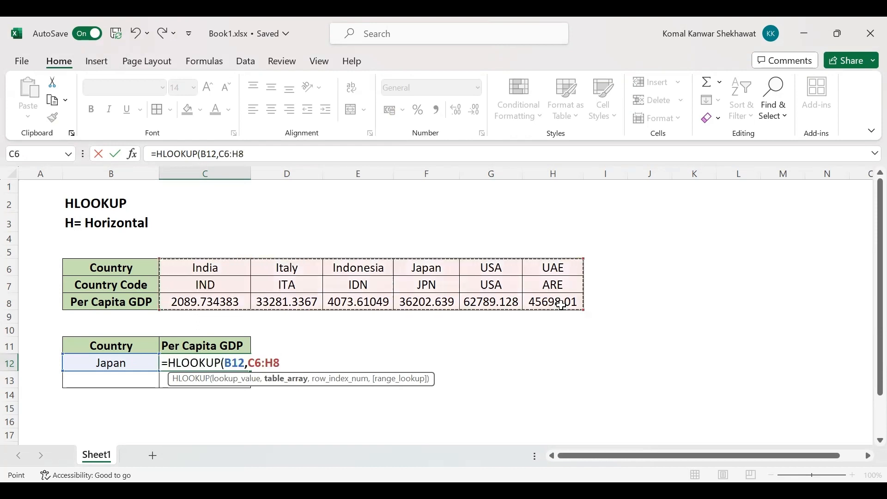
pyautogui.write(',')
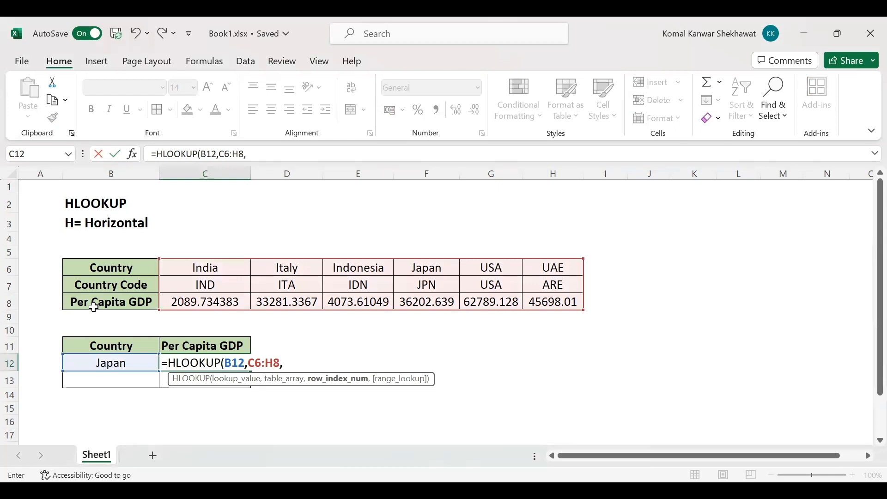
pyautogui.write('3,')
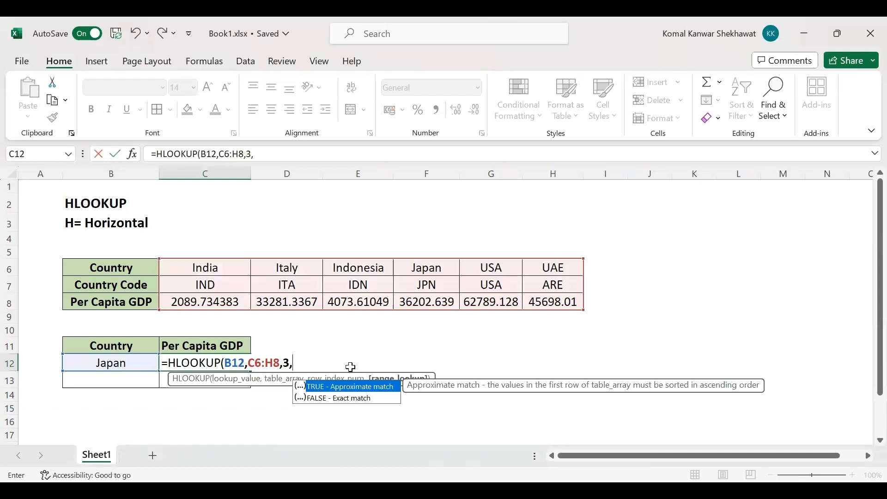
pyautogui.write('0')
pyautogui.write(')')
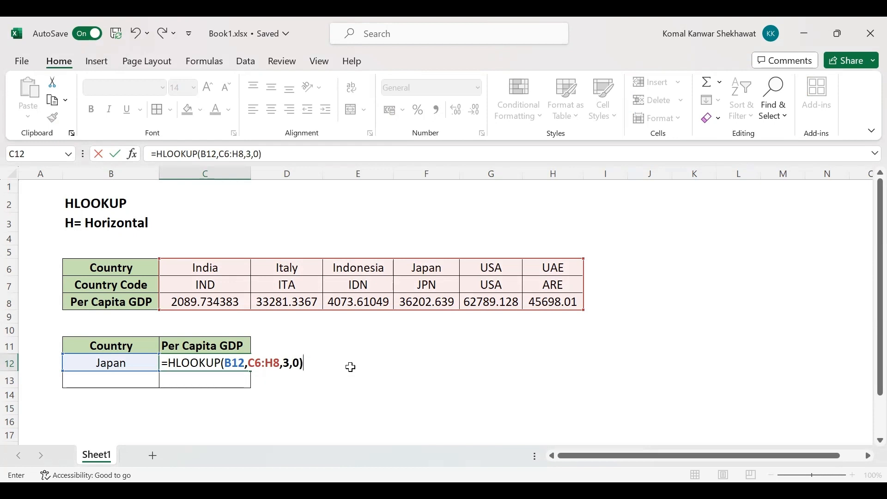
pyautogui.press('Return')
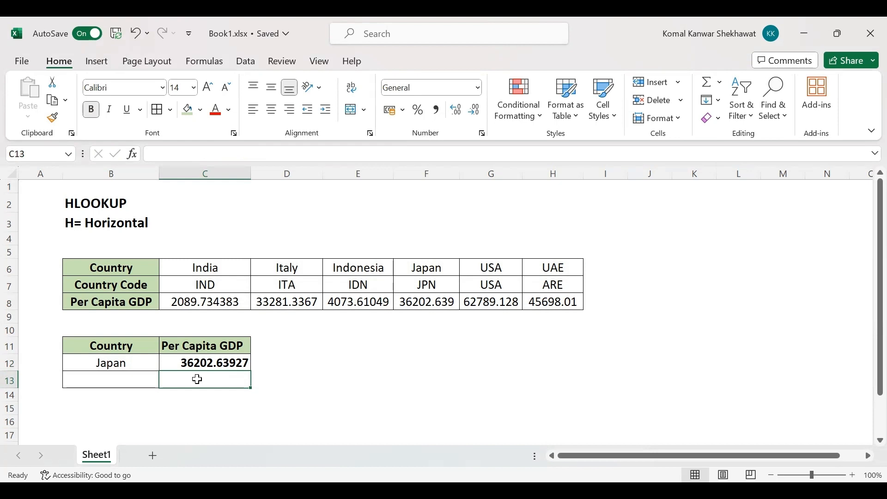
pyautogui.click(434, 304)
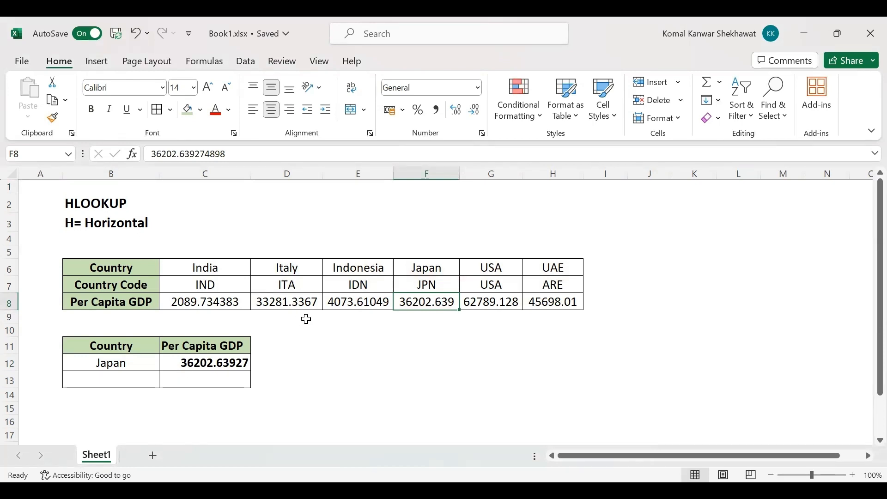
# Replace the lookup country in B12 with USA copied from the source table's Country row
pyautogui.click(506, 269)
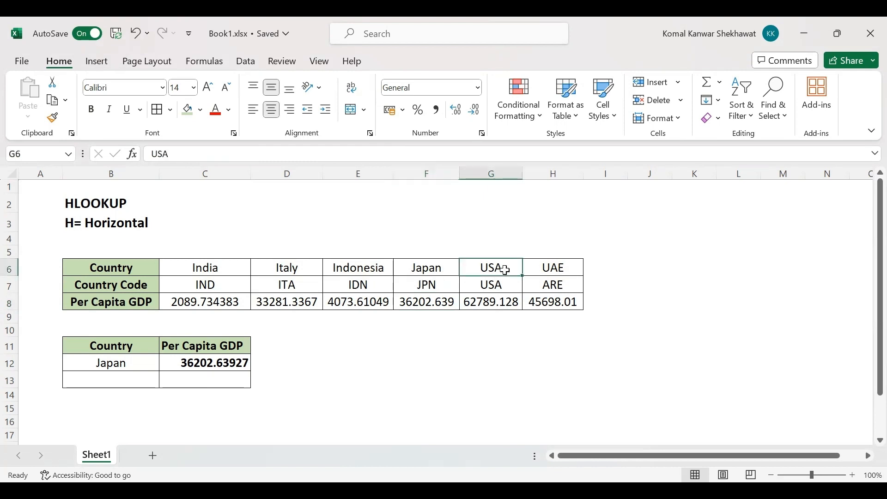
pyautogui.hotkey('ctrl', 'c')
pyautogui.click(97, 362)
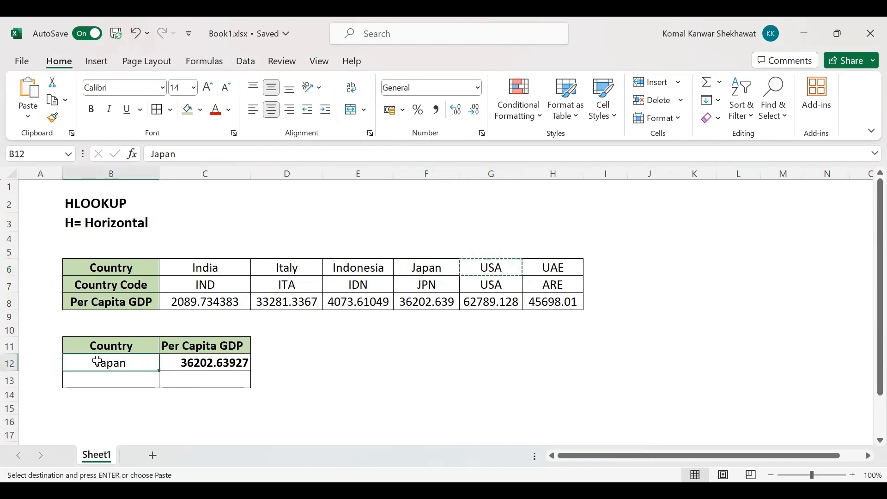
pyautogui.hotkey('ctrl', 'v')
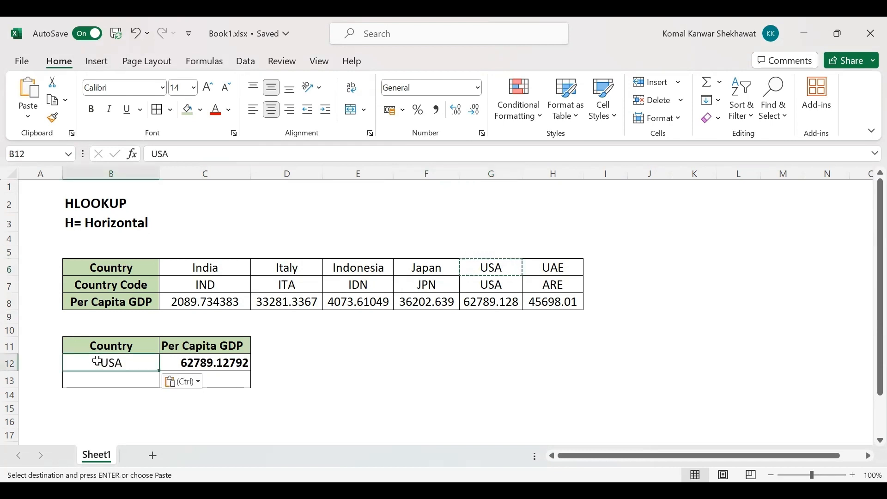